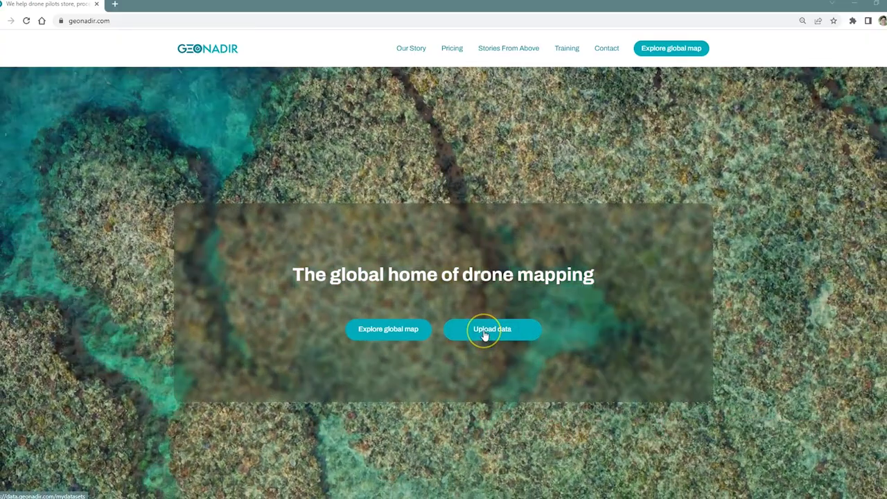
# - Go from the GeoNadir homepage's Upload data link to the My datasets page
pyautogui.click(484, 330)
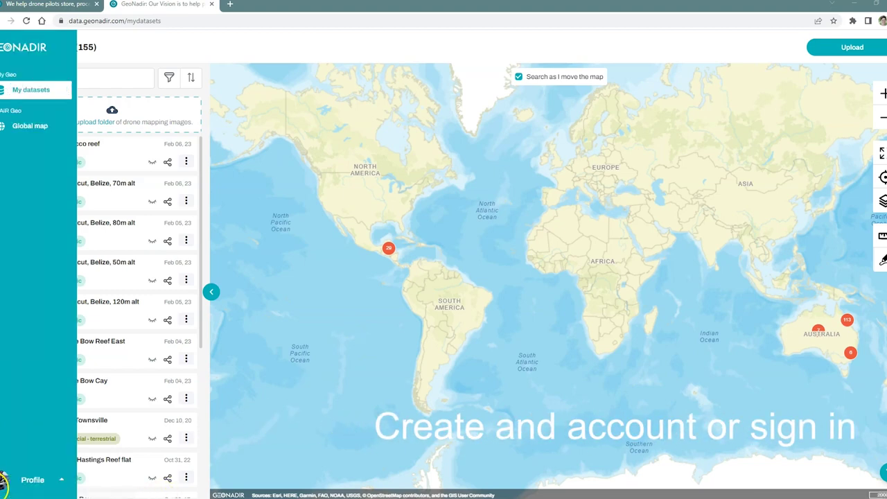
pyautogui.moveTo(7, 485)
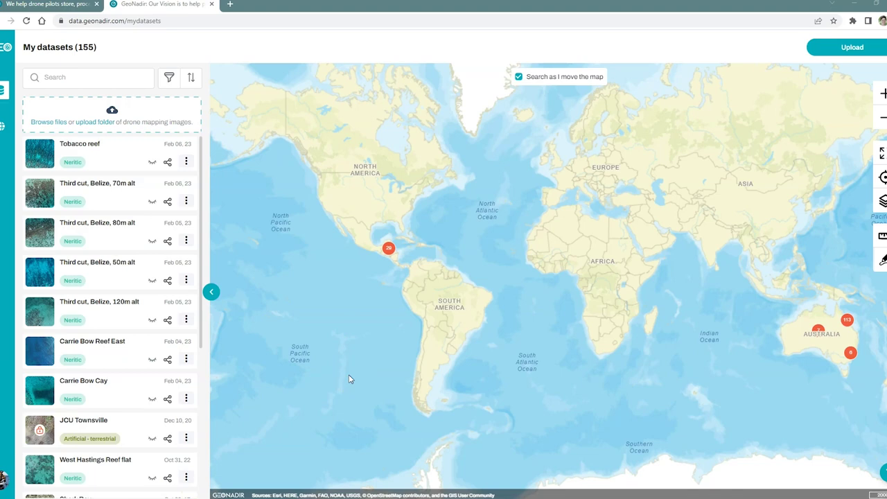
pyautogui.click(444, 253)
# - Drag the three p4p_carriebow flight folders from File Explorer into GeoNadir's upload area
pyautogui.hotkey('alt', 'Tab')
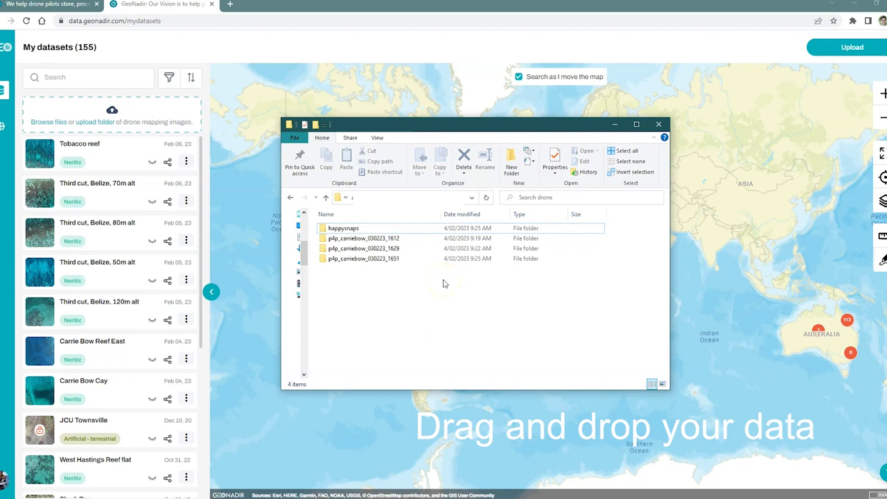
pyautogui.moveTo(444, 280); pyautogui.dragTo(365, 240)
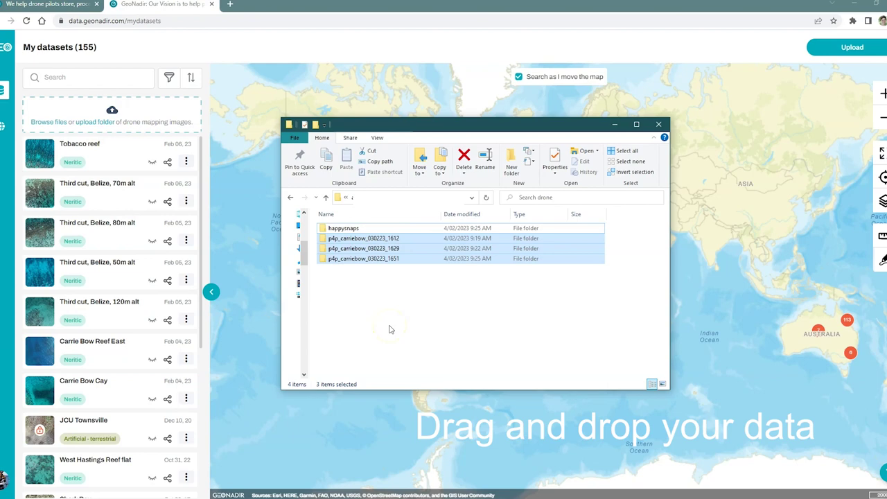
pyautogui.moveTo(376, 258); pyautogui.dragTo(157, 124)
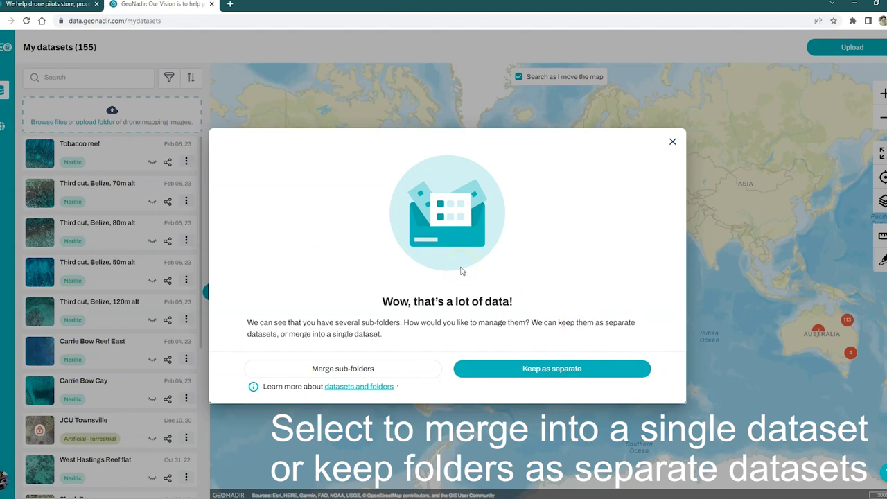
# - Choose Merge sub-folders so the flights become the single dataset p4p_carriebow_030223_1629
pyautogui.click(342, 368)
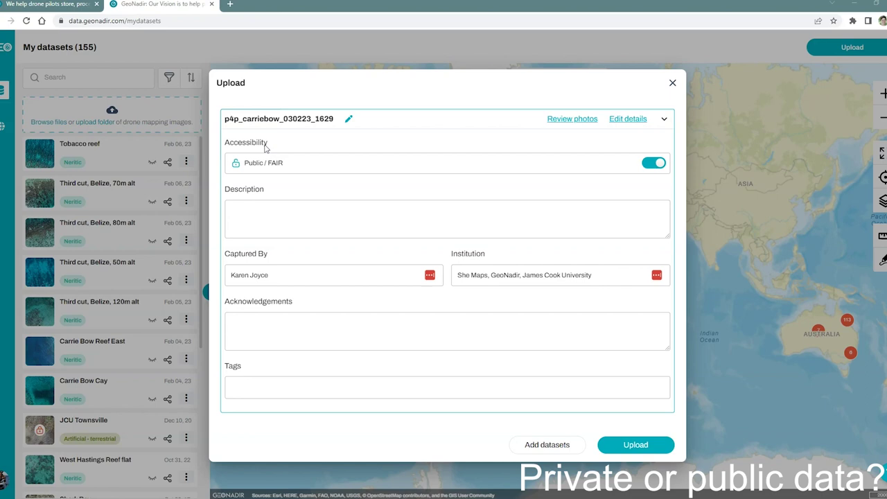
# - Toggle accessibility to Private and back, leaving the dataset Public / FAIR
pyautogui.click(650, 163)
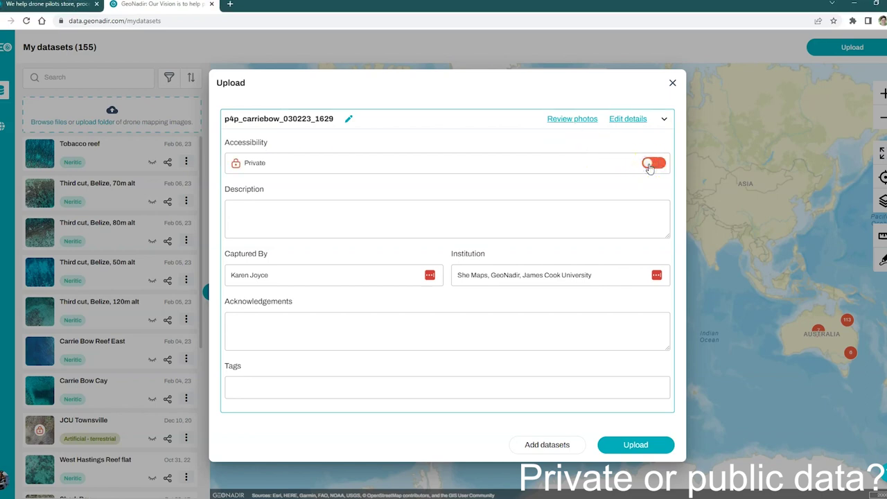
pyautogui.click(657, 164)
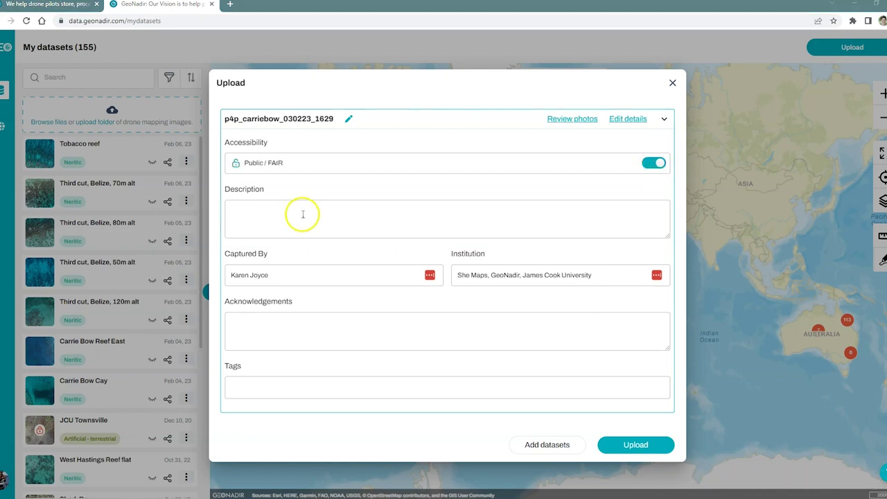
# - Paste the coral reef energy-flux description with Phantom 4 Pro, 100m, 80%/75% overlap details
pyautogui.click(300, 213)
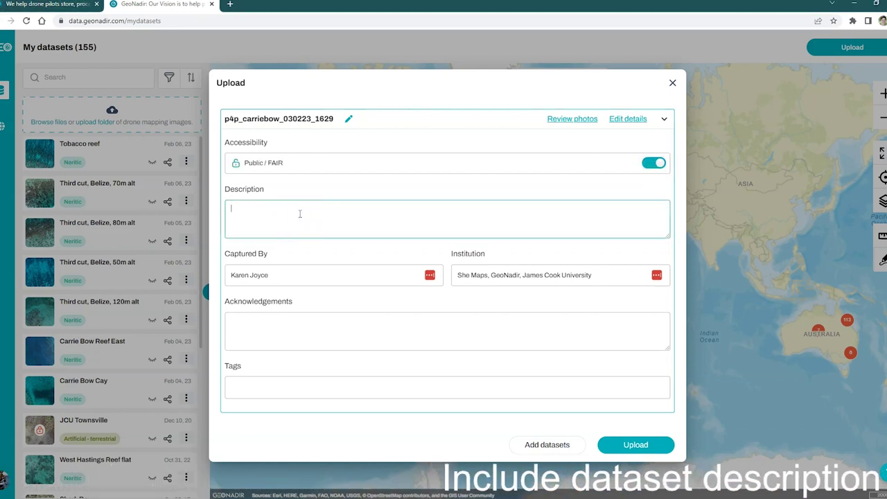
pyautogui.write('Part of a project to look at energy fluxes on a coral reef, in collaboration with University of Texas, James Cook University, Bigelow University. Captured by Phantom 4 Pro, 100m altitude, 80% overlap, 75% sidelap. Metadata suggests the data were captured starting from 8.12am on Feb 4, however this is in Australian Eastern Standard Time, rather than the local time of 4.12pm Feb 3. We ran out of daylight to complete the eastern part of the mission so flew that component the following day and it is available here https://data.geonadir.com/image-collection-details/1776.')
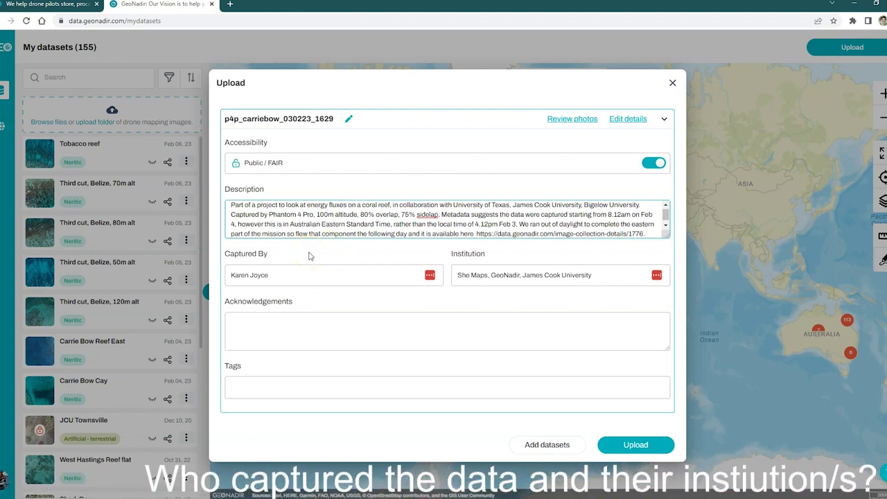
# - Add a second person to Captured By and set Institution to 'James Cook University and University of Texas'
pyautogui.click(298, 277)
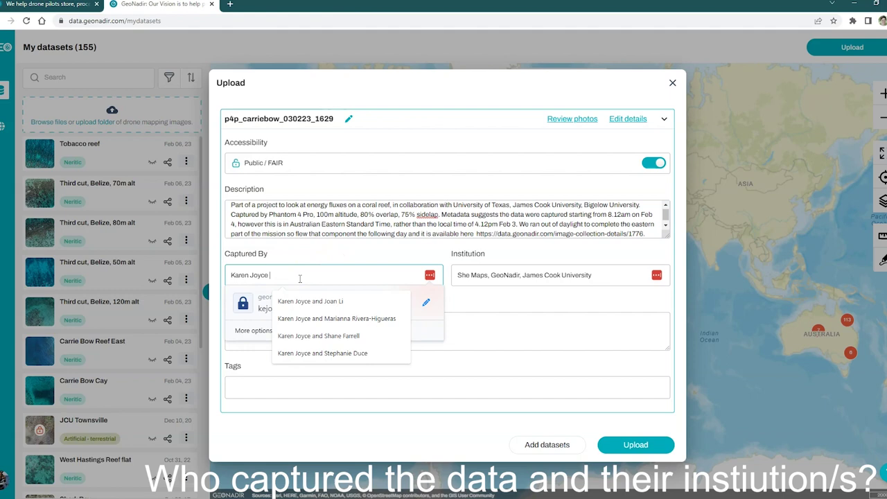
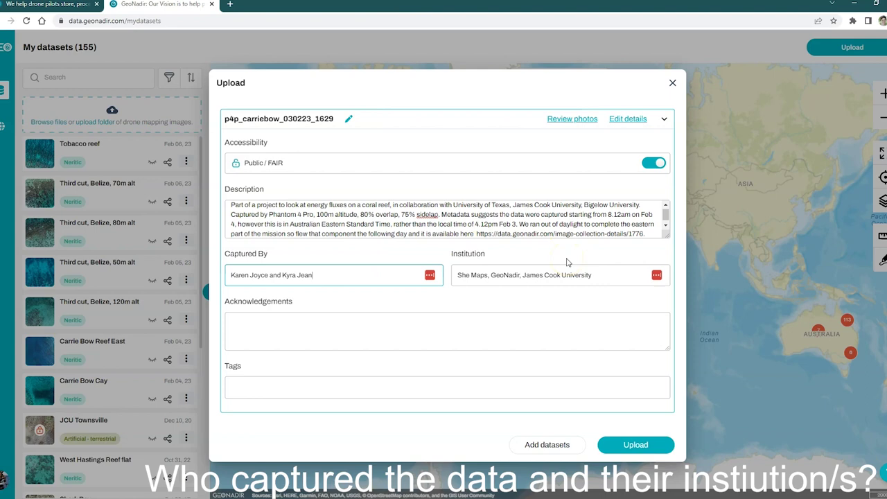
pyautogui.moveTo(522, 275); pyautogui.dragTo(455, 275)
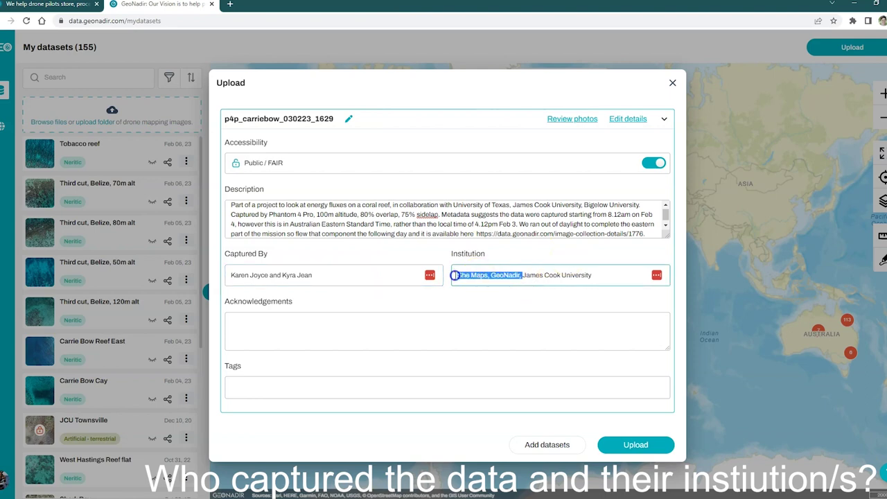
pyautogui.press('BackSpace')
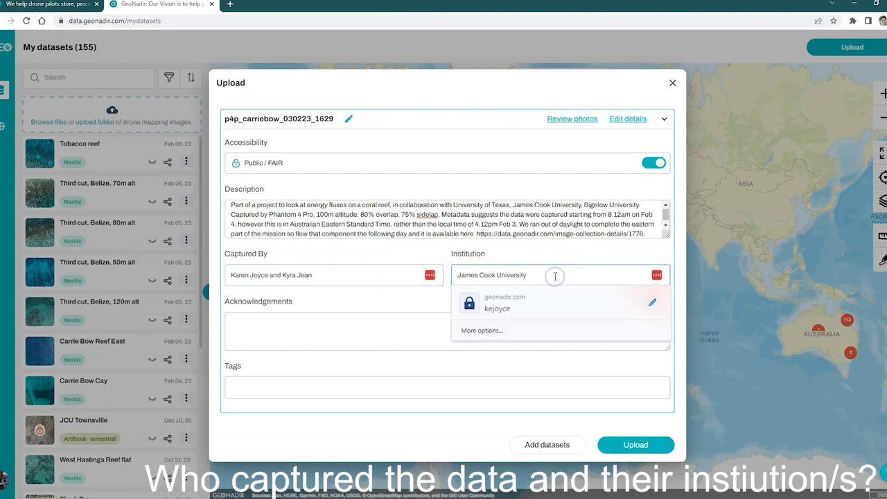
pyautogui.click(555, 275)
pyautogui.write('a')
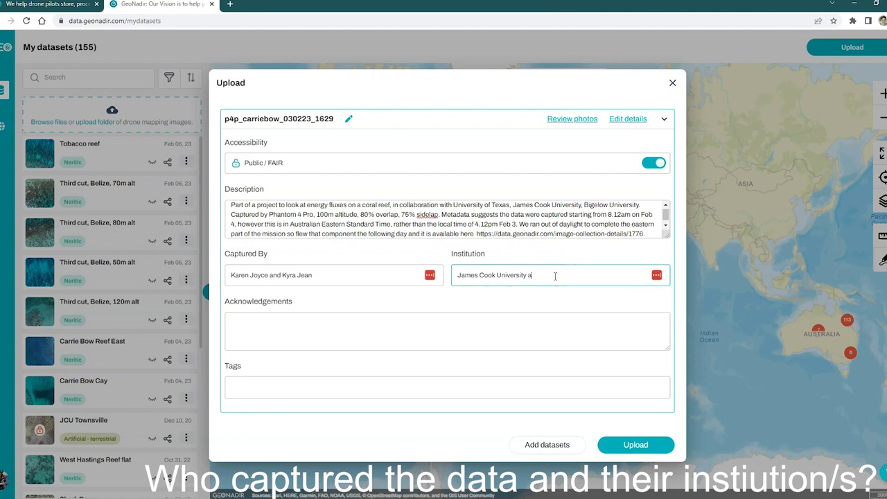
pyautogui.write('nd University of Texas')
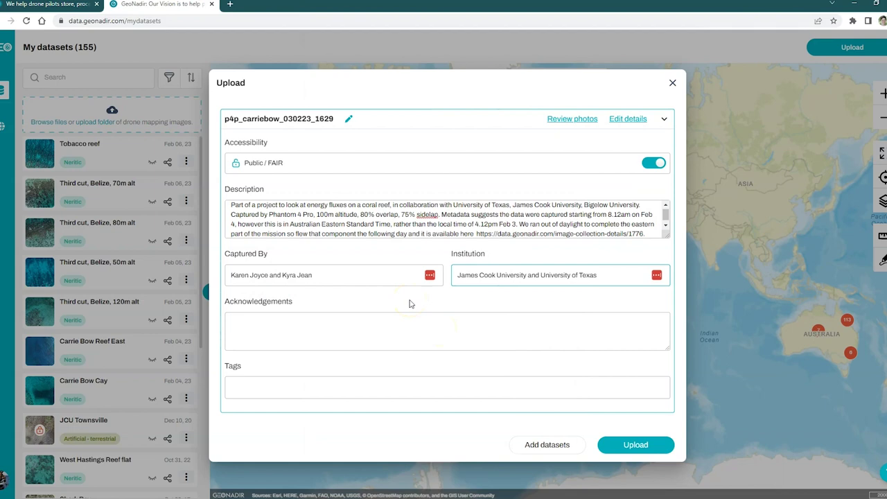
# - Paste the acknowledgements thanking field station staff, NSF funding and the Belize permit
pyautogui.click(372, 323)
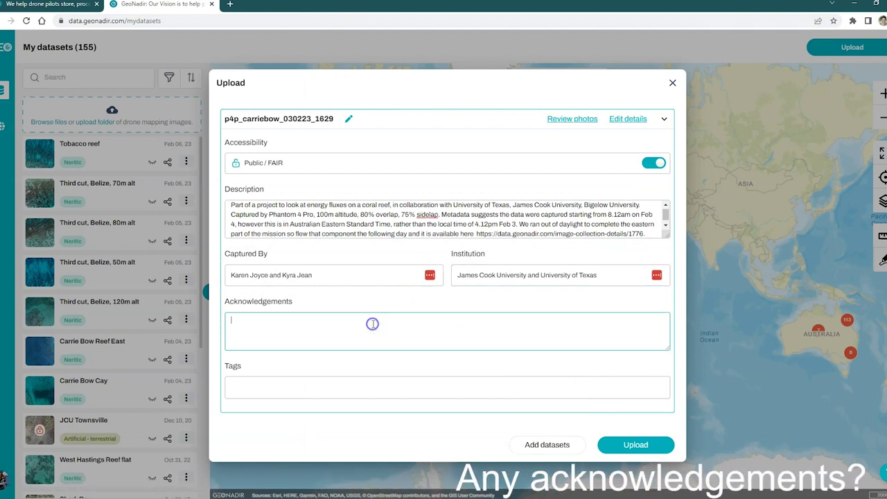
pyautogui.write('Thank you to the staff at the Smithsonian Carrie Bow Cay Field station, and to funding provided by NSF. Under permit from Belize department of Fisheries.')
pyautogui.click(411, 304)
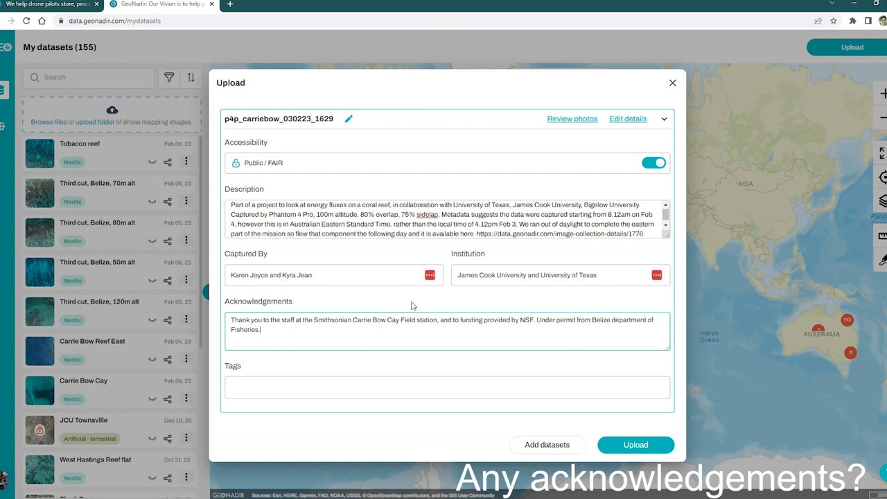
# - Tag the dataset 'coral reef' and 'seagrass' and move on to photo review
pyautogui.click(365, 387)
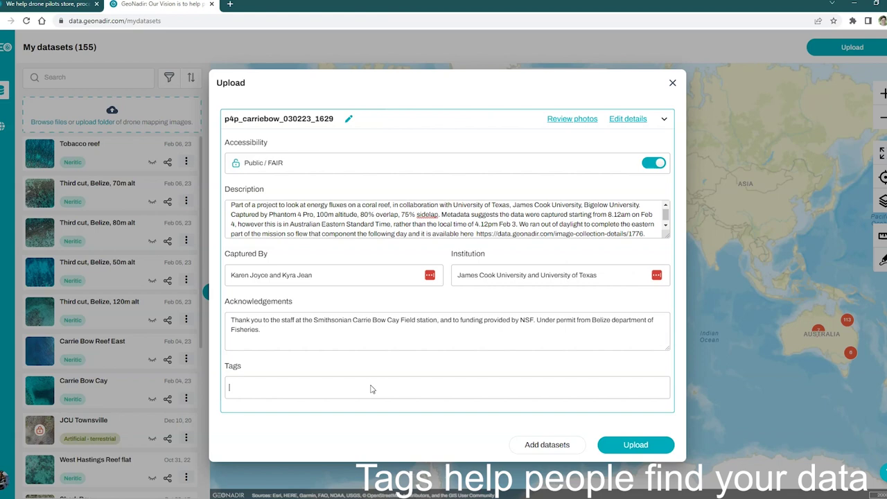
pyautogui.write('coral reef')
pyautogui.press('Return')
pyautogui.write('seagrass')
pyautogui.press('Return')
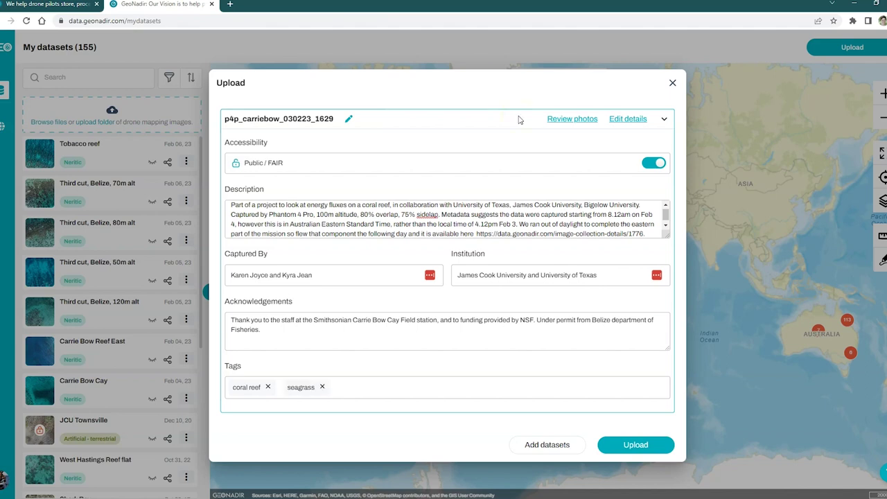
pyautogui.click(574, 120)
# - View the 774 photos as thumbnails, ticking then unticking DJI_0001.JPG so none are removed
pyautogui.click(327, 111)
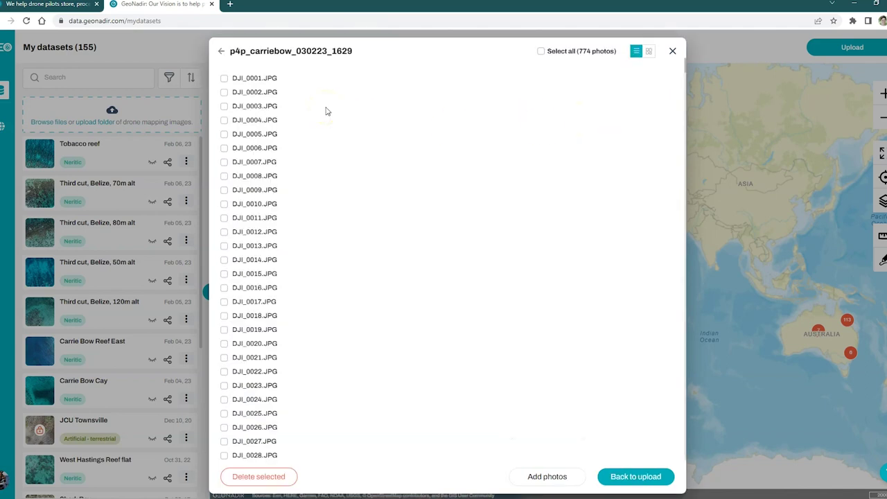
pyautogui.click(648, 54)
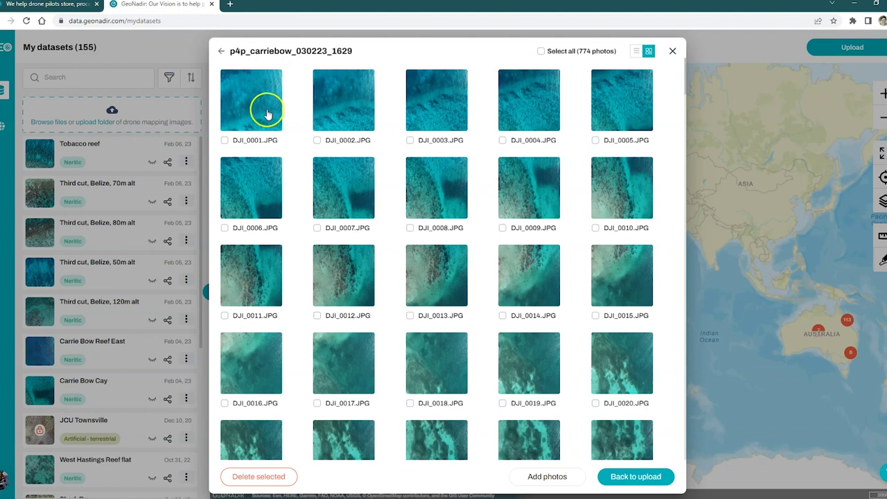
pyautogui.click(225, 140)
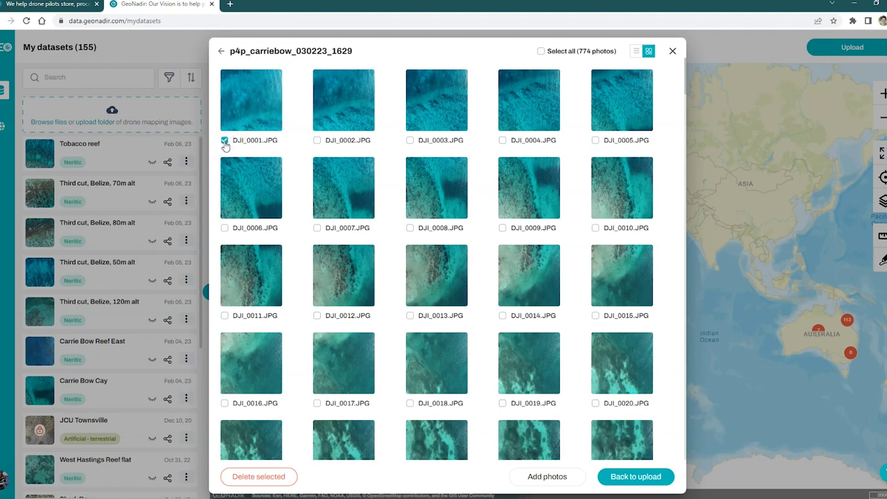
pyautogui.click(263, 479)
pyautogui.click(223, 140)
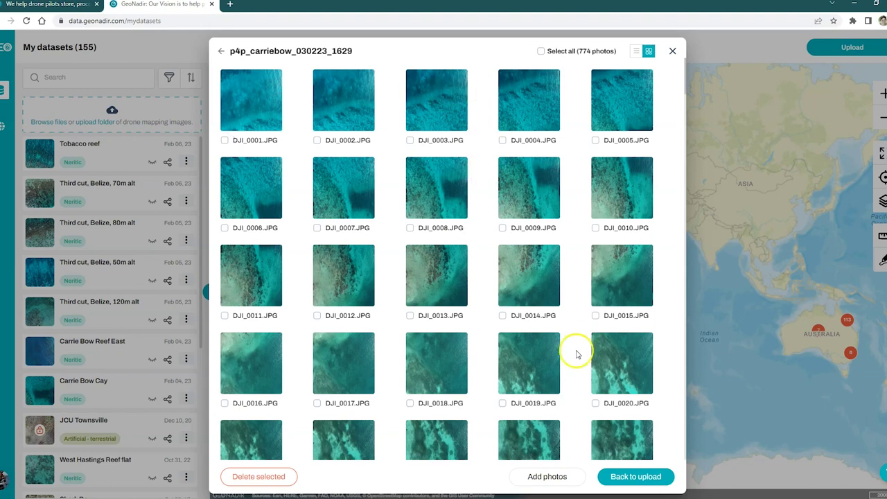
# - Return to the upload form and submit the merged p4p_carriebow_030223_1629 dataset
pyautogui.click(624, 479)
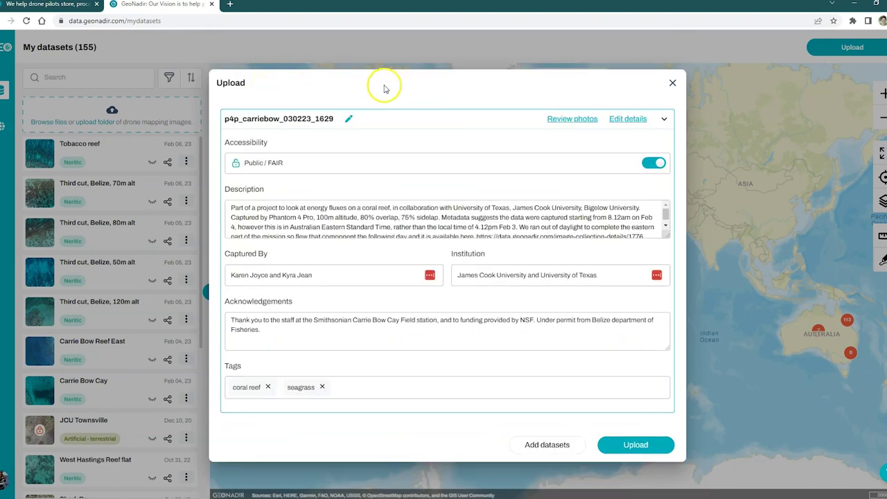
pyautogui.click(649, 436)
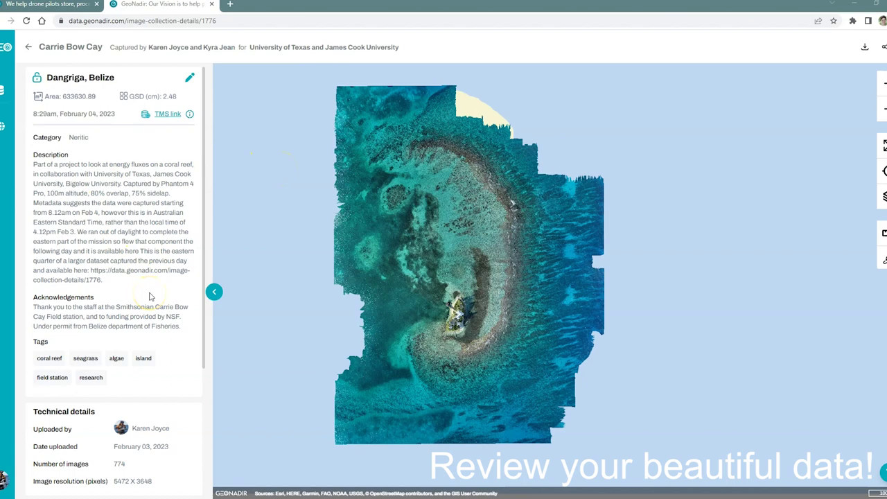
pyautogui.scroll(-3, 150, 297)
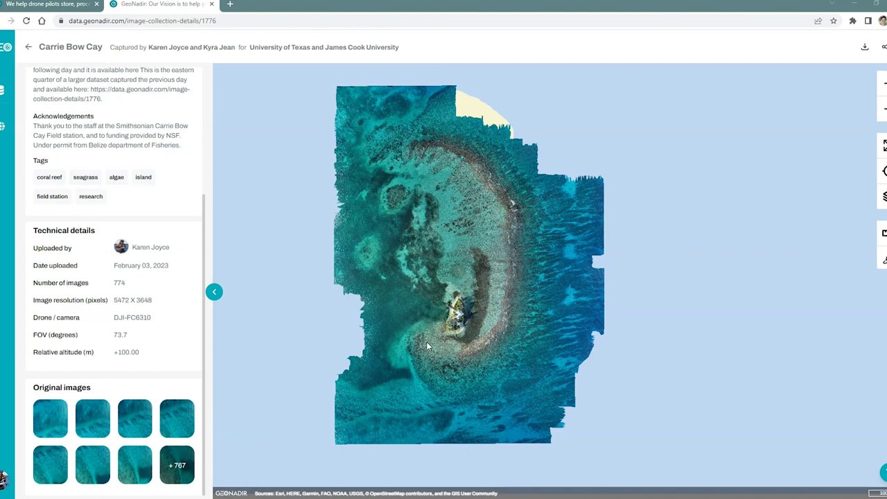
pyautogui.scroll(3, 115, 222)
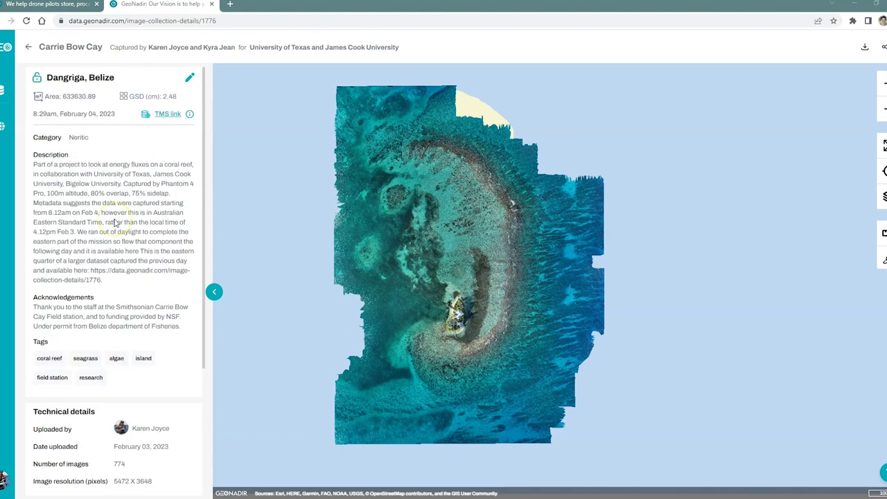